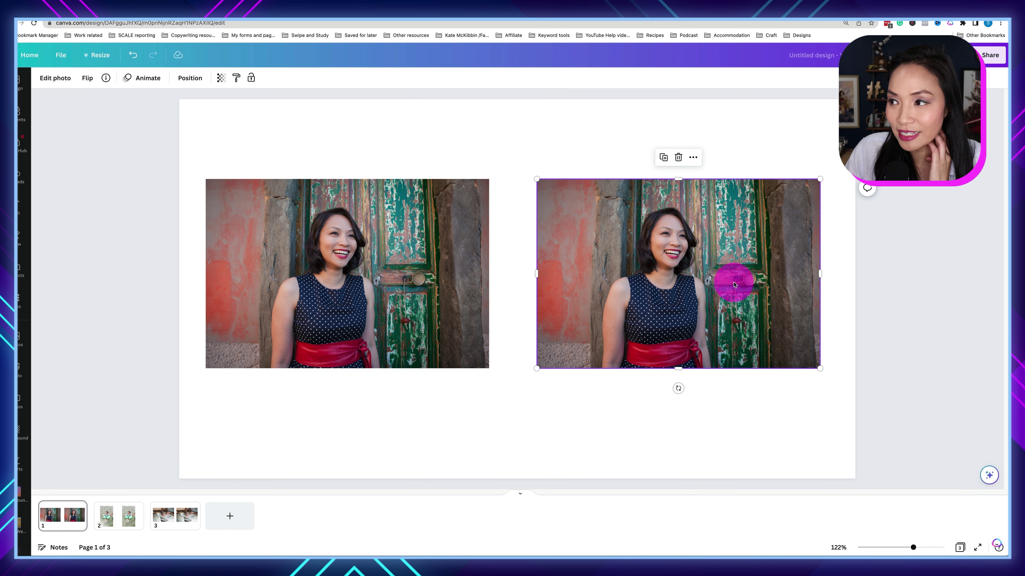
- Open Magic Eraser for the right-hand portrait photo on page 1 and set the brush size to 34
click(55, 78)
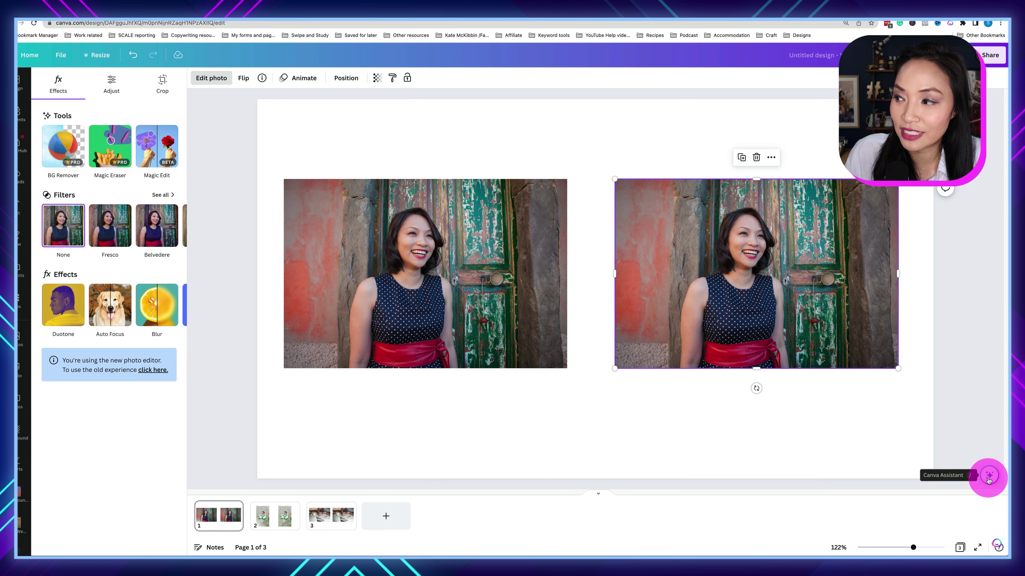
click(988, 477)
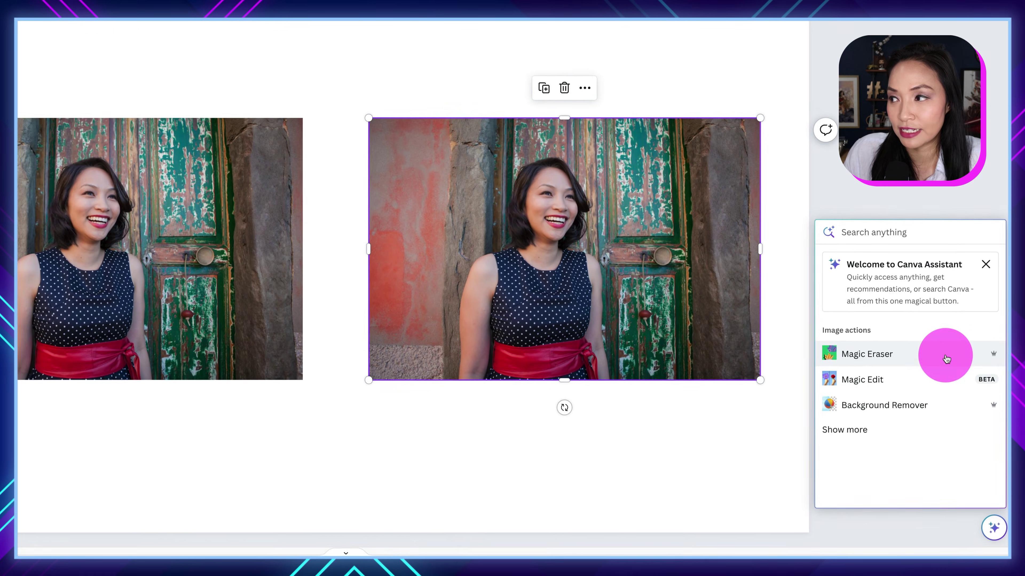
click(944, 359)
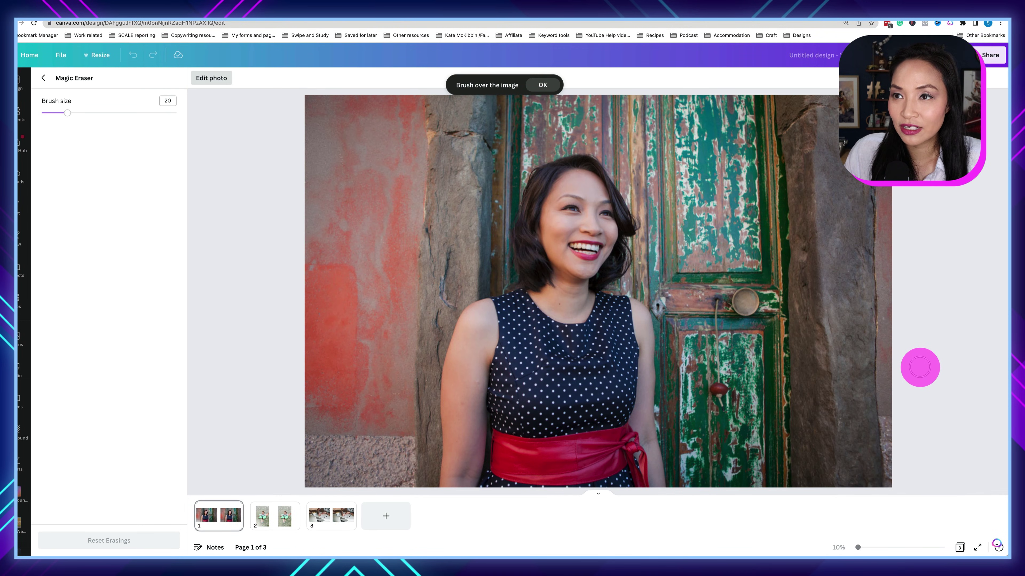
click(67, 113)
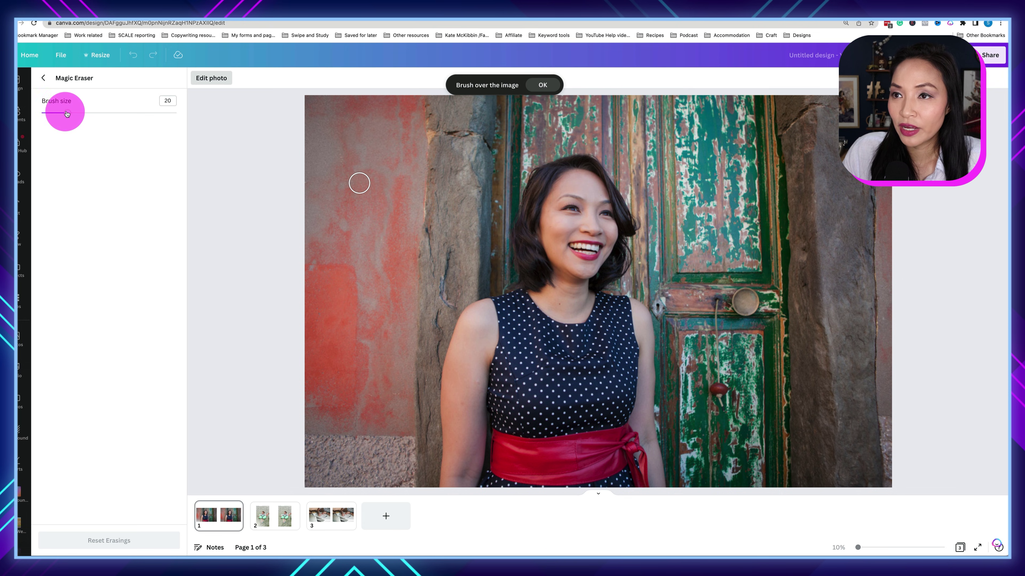
mouse_move(67, 114)
mouse_down()
mouse_move(41, 107)
mouse_move(70, 116)
mouse_up()
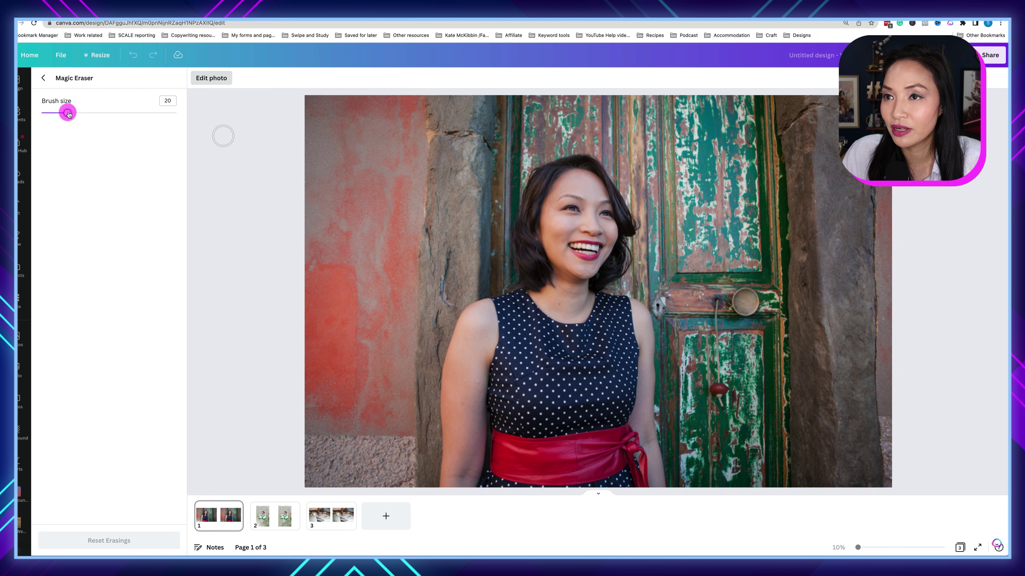
drag(68, 113, 72, 114)
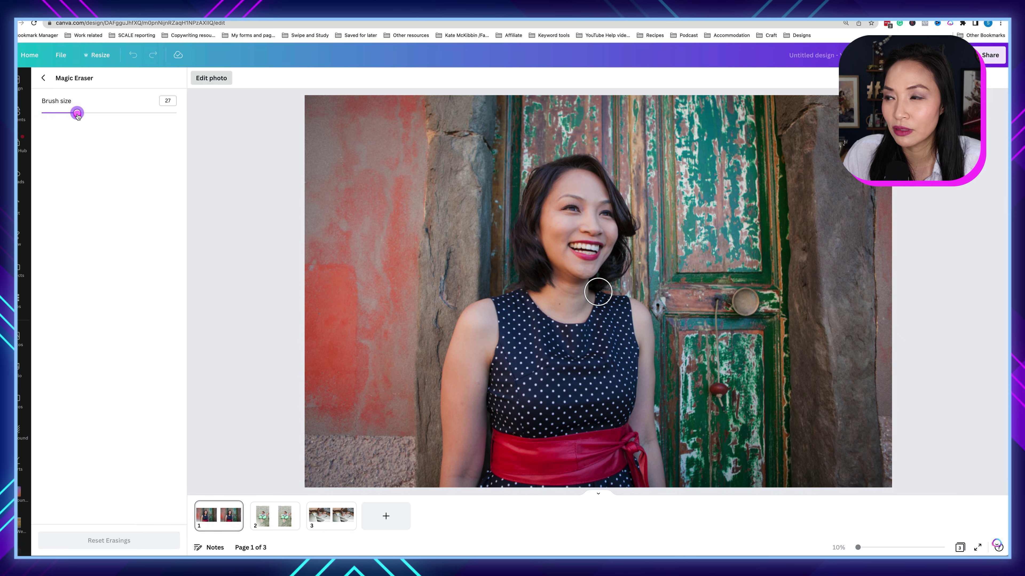
drag(84, 118, 88, 117)
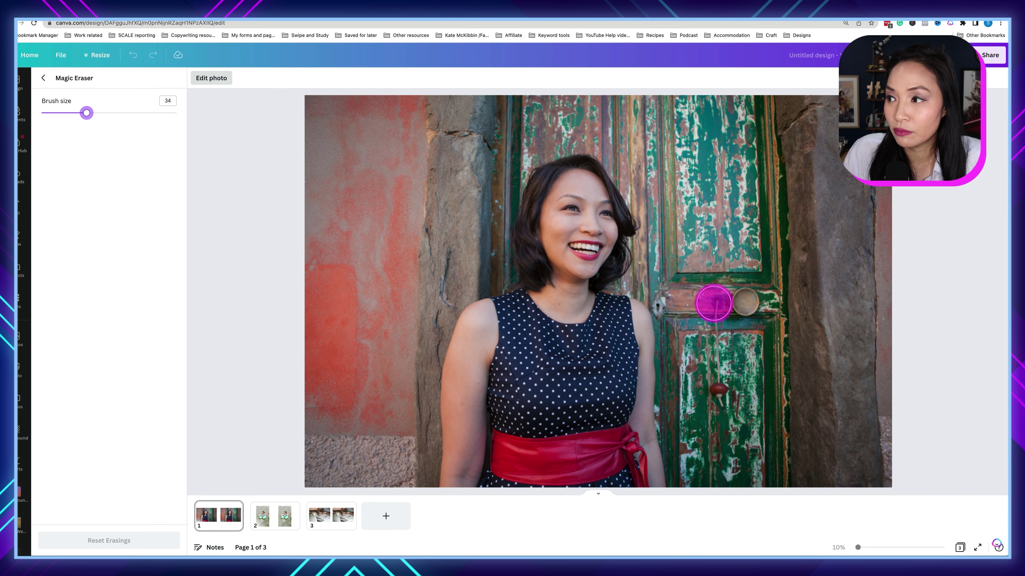
- Erase the hanging cord and its red knob from the green door, then compare the edited portrait with the original
drag(712, 300, 723, 405)
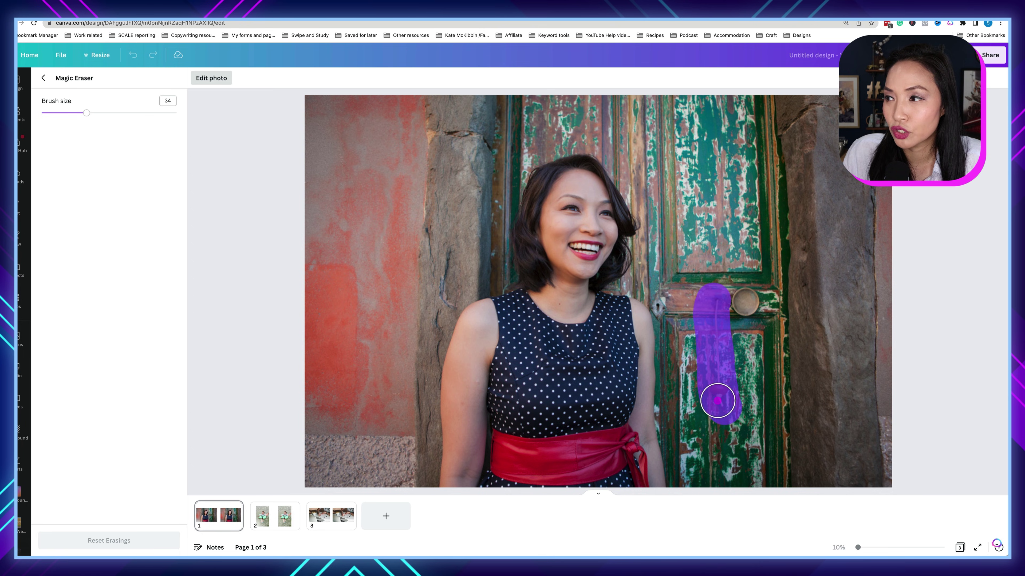
drag(718, 400, 713, 334)
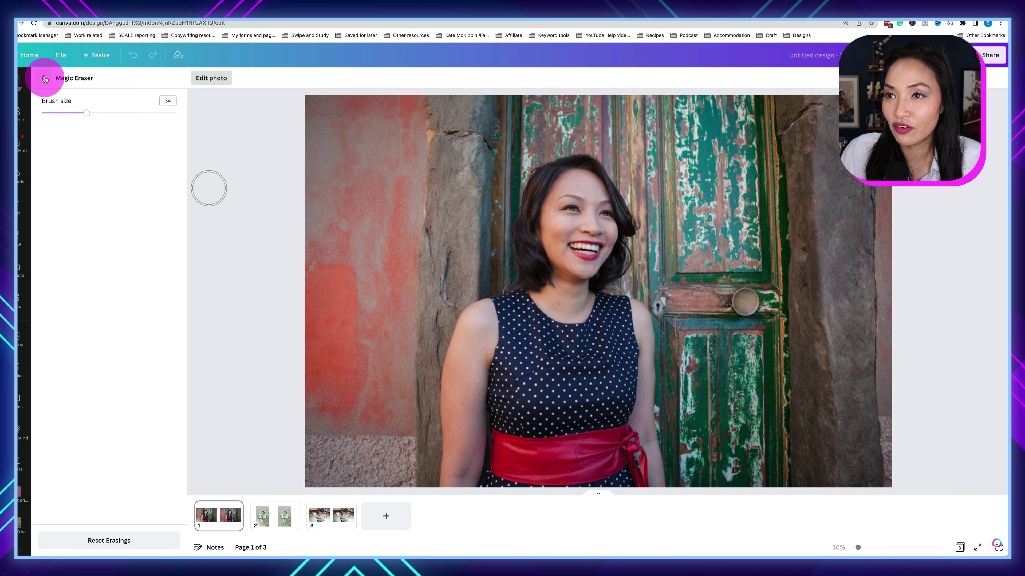
click(43, 78)
click(487, 437)
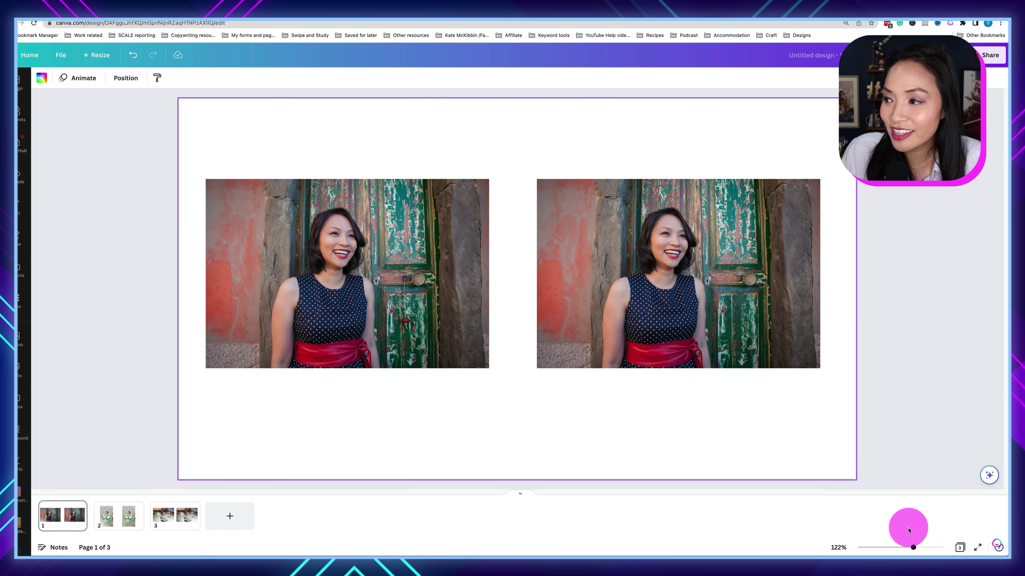
drag(912, 547, 924, 549)
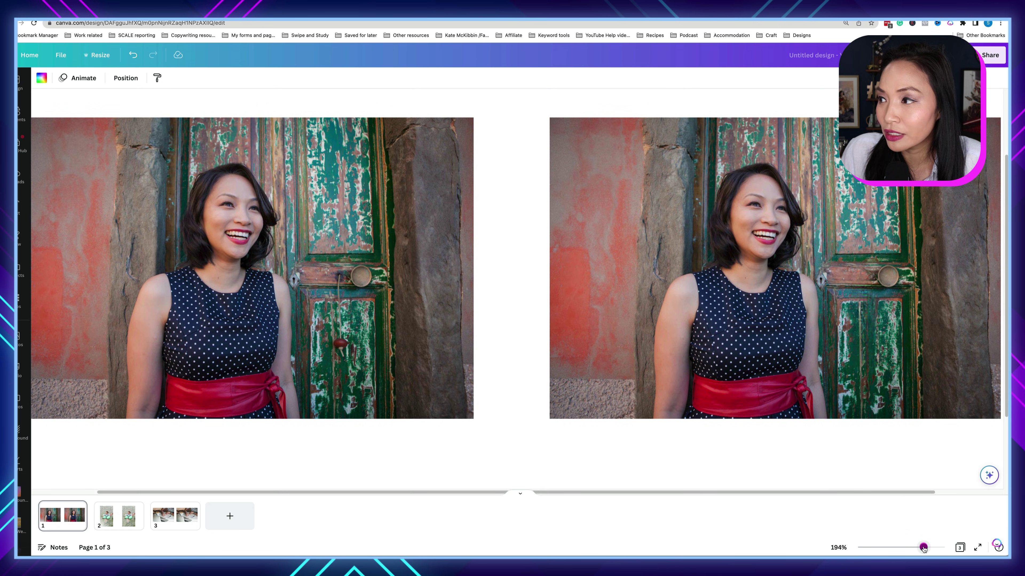
drag(762, 490, 745, 493)
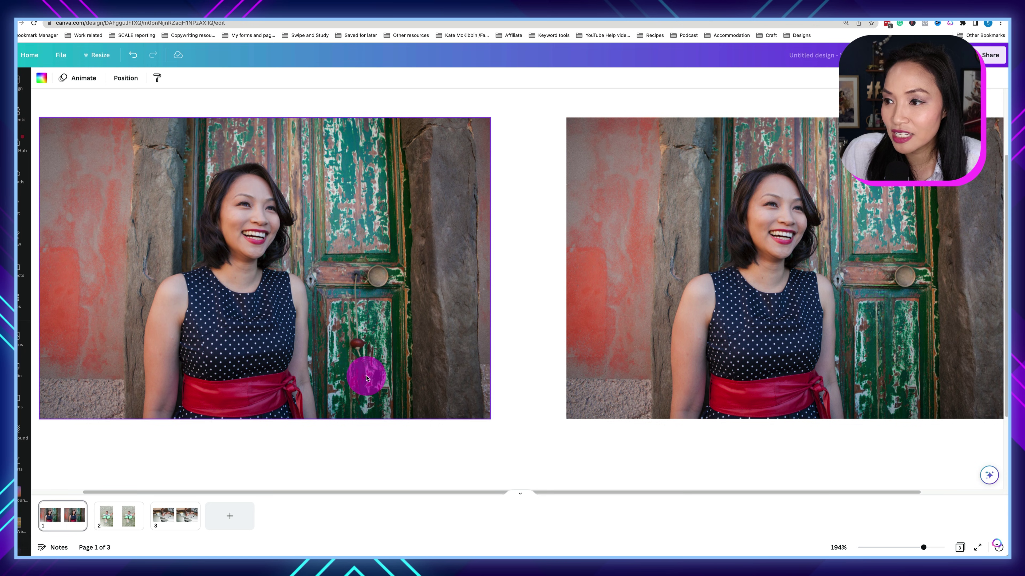
click(839, 414)
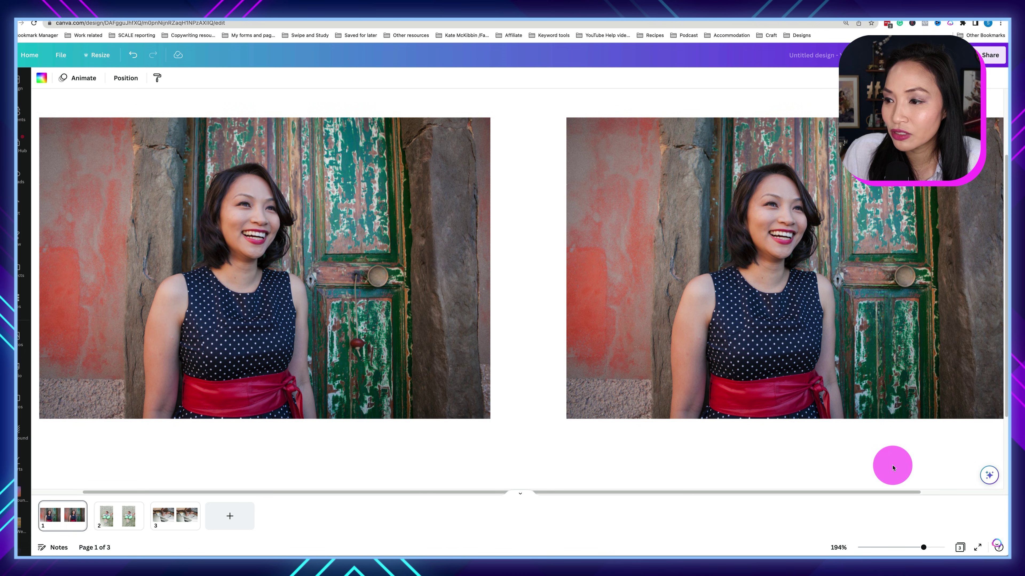
- Open Magic Eraser for the right-hand photo of the baby on page 2 and set the brush size to 36
click(106, 518)
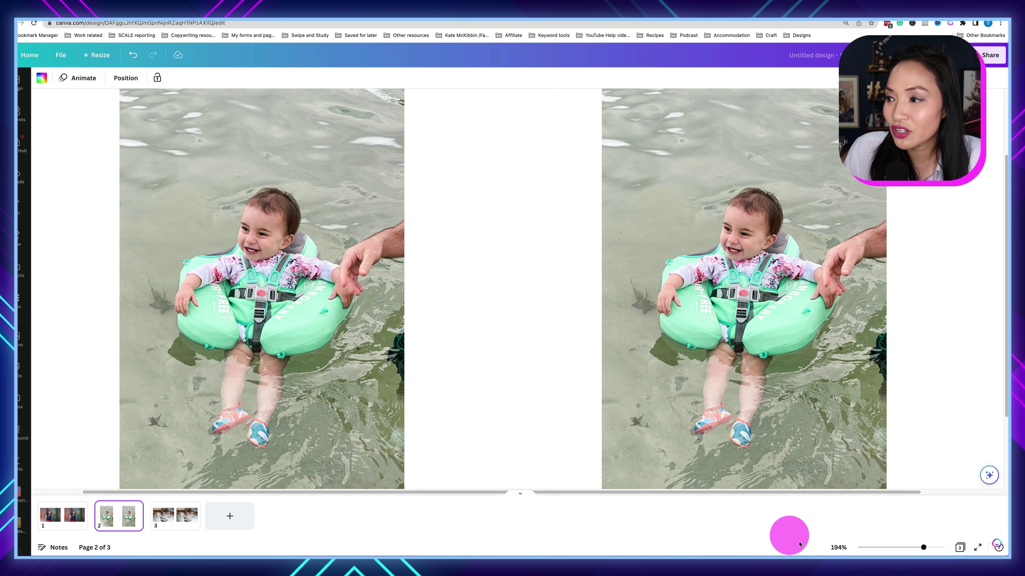
drag(923, 549, 918, 548)
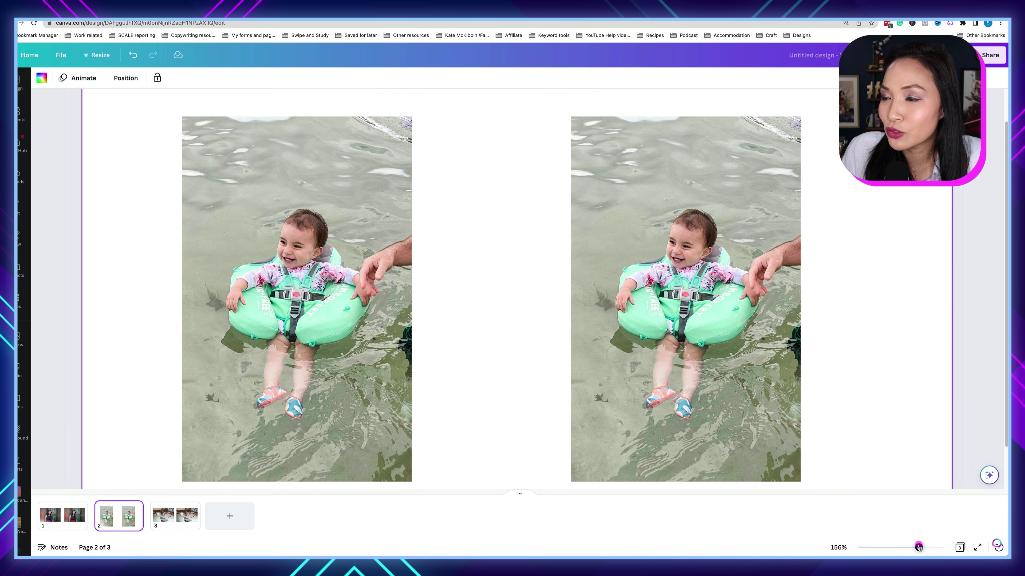
click(656, 376)
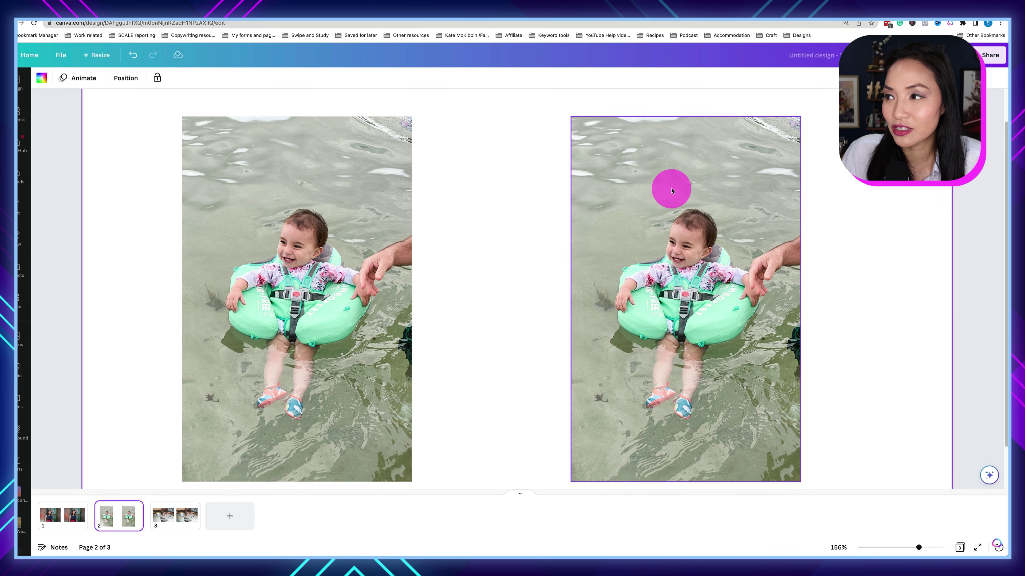
click(672, 191)
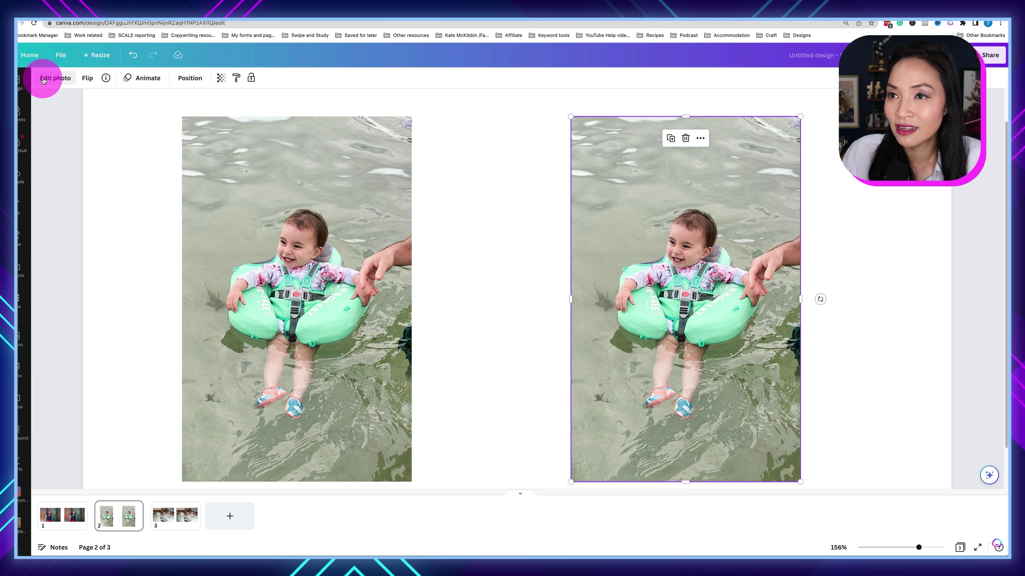
click(53, 77)
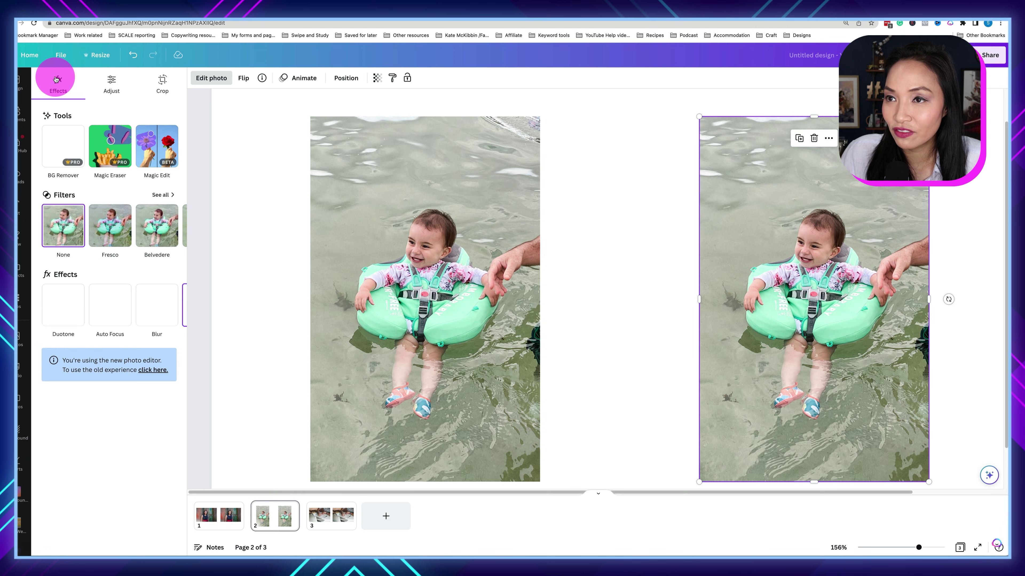
click(108, 142)
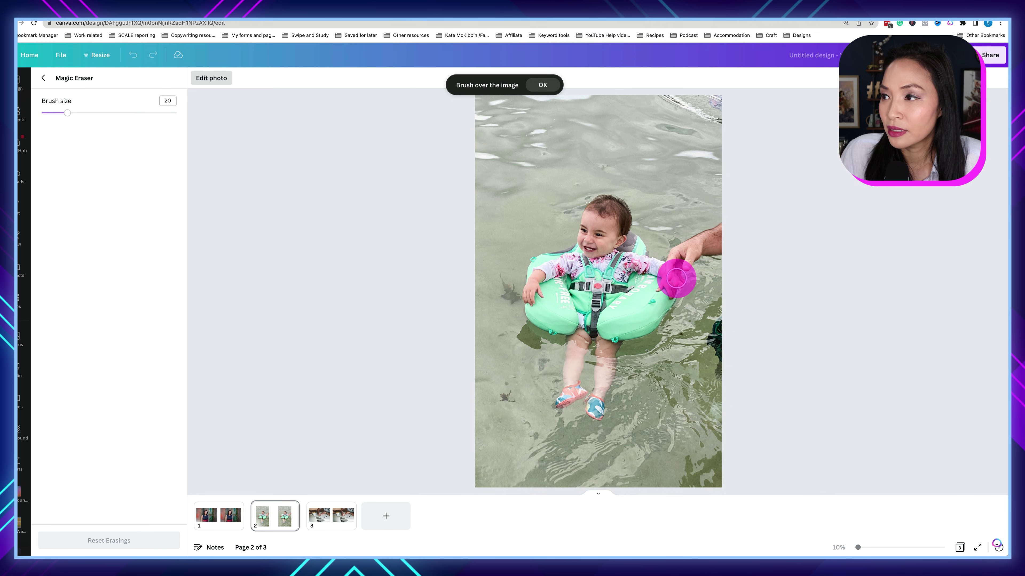
drag(68, 113, 89, 113)
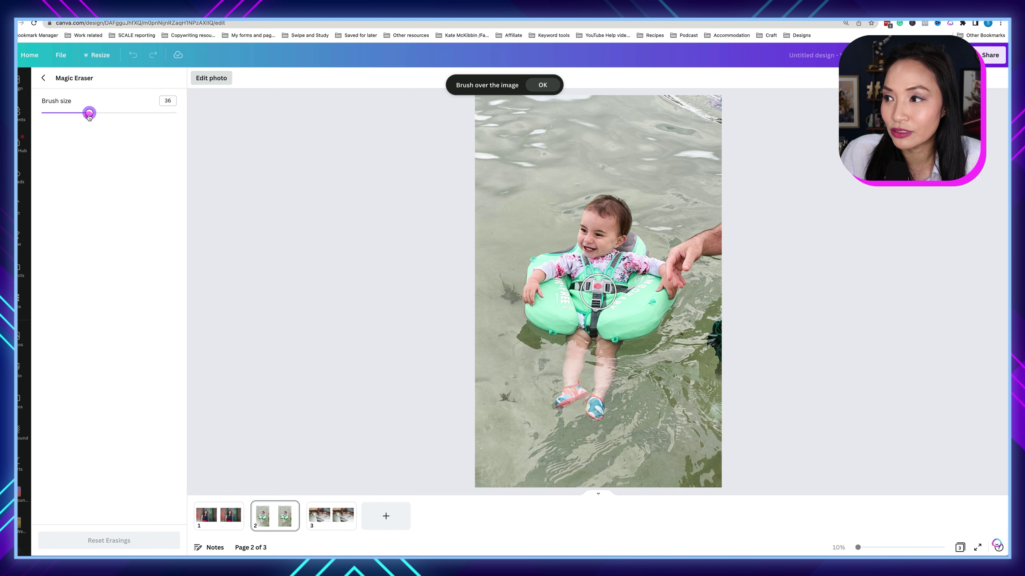
- Erase the adult's hand and the dark object at the water photo's edge, and compare the result with the original
mouse_move(722, 232)
mouse_down()
mouse_move(697, 235)
mouse_move(683, 274)
mouse_move(688, 266)
mouse_up()
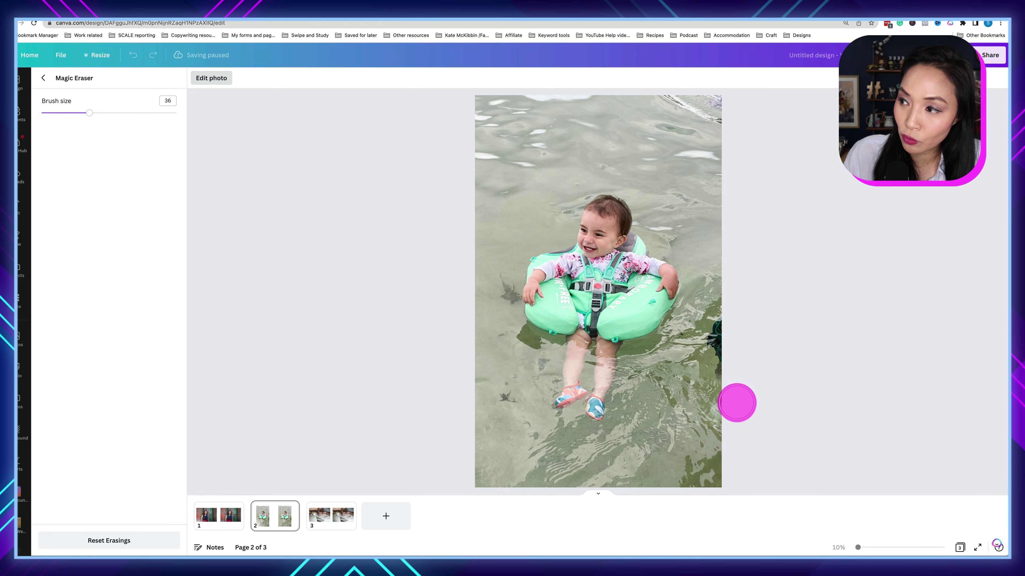
mouse_move(716, 280)
mouse_down()
mouse_move(717, 379)
mouse_move(706, 257)
mouse_move(720, 385)
mouse_up()
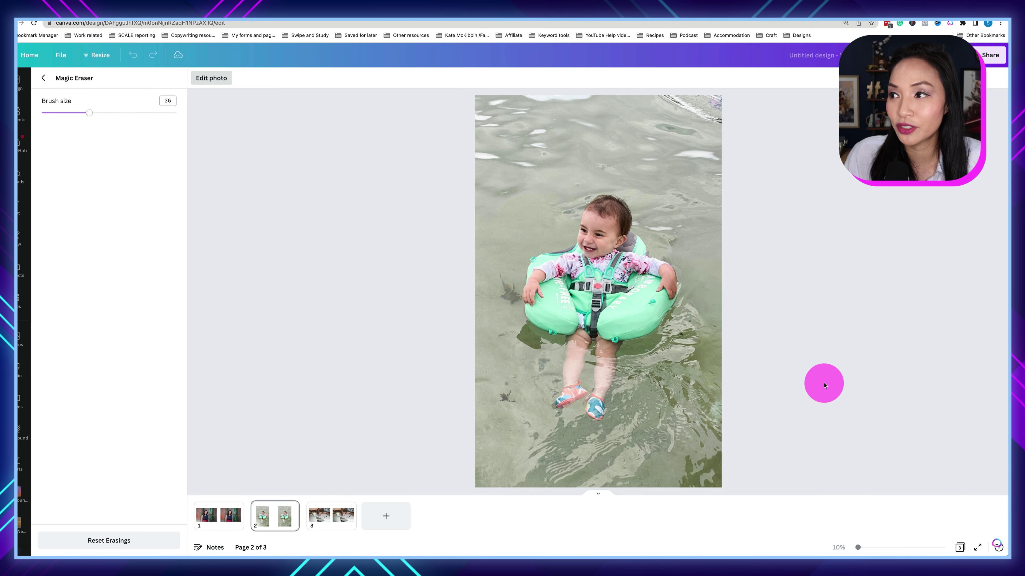
click(43, 80)
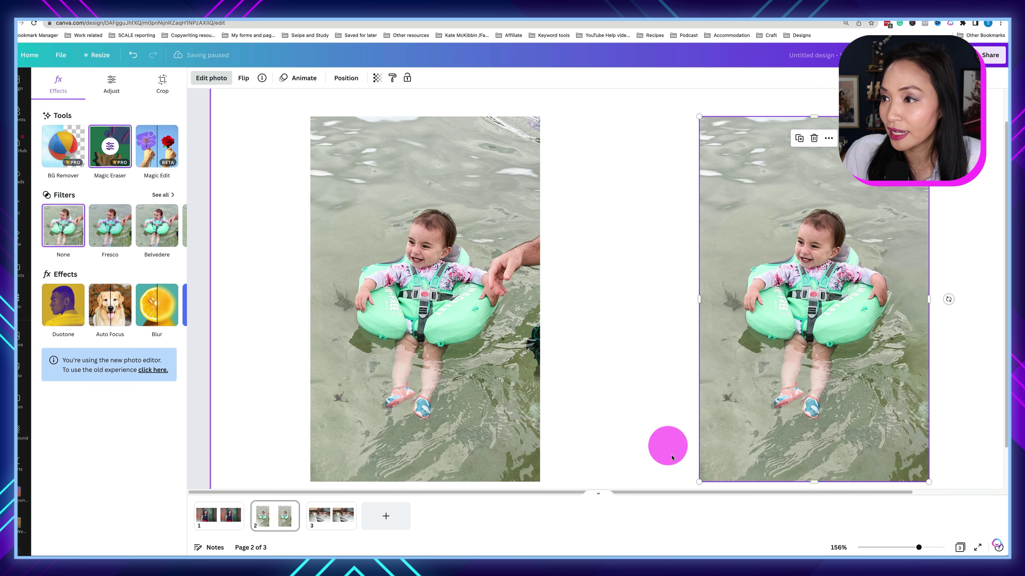
drag(677, 496, 693, 495)
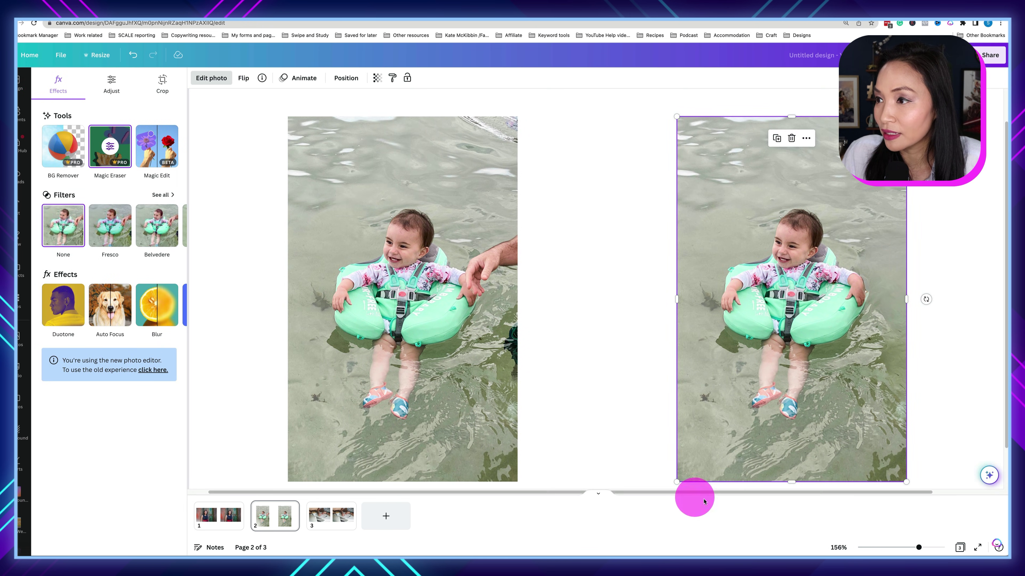
drag(919, 548, 922, 548)
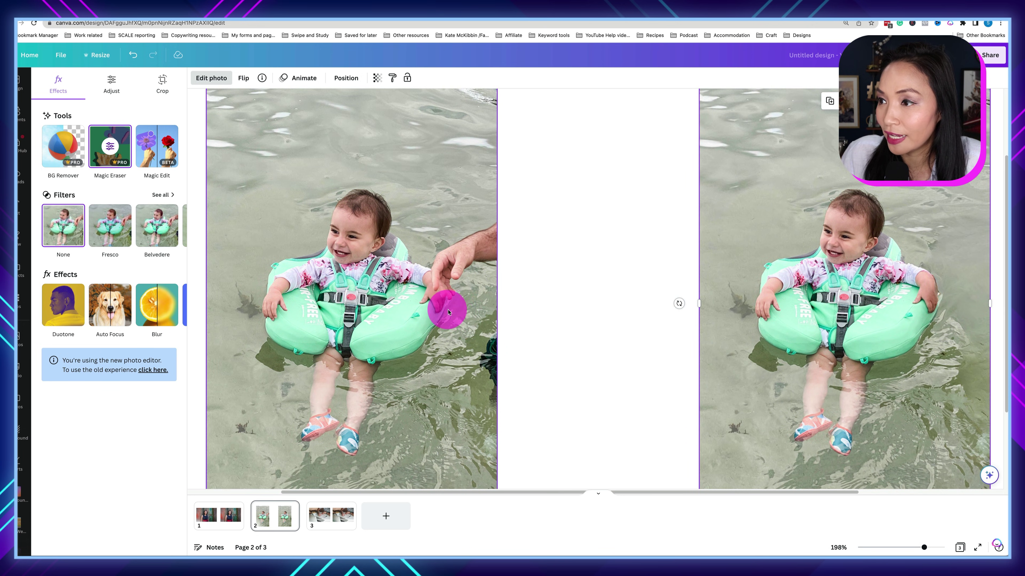
drag(667, 496, 680, 495)
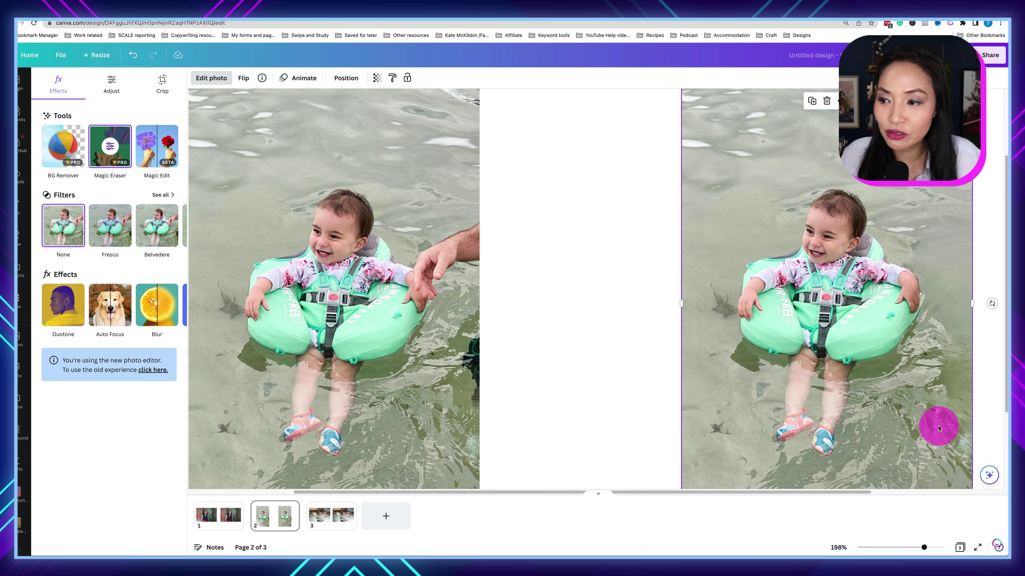
- Open Magic Eraser for the right-hand coffee and notebook photo on page 3
click(331, 519)
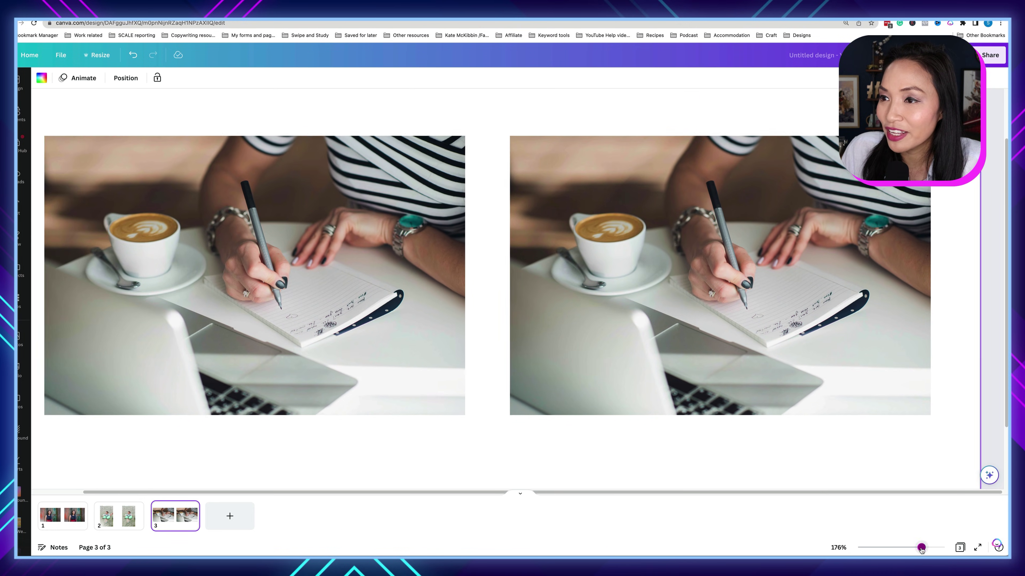
drag(924, 547, 921, 548)
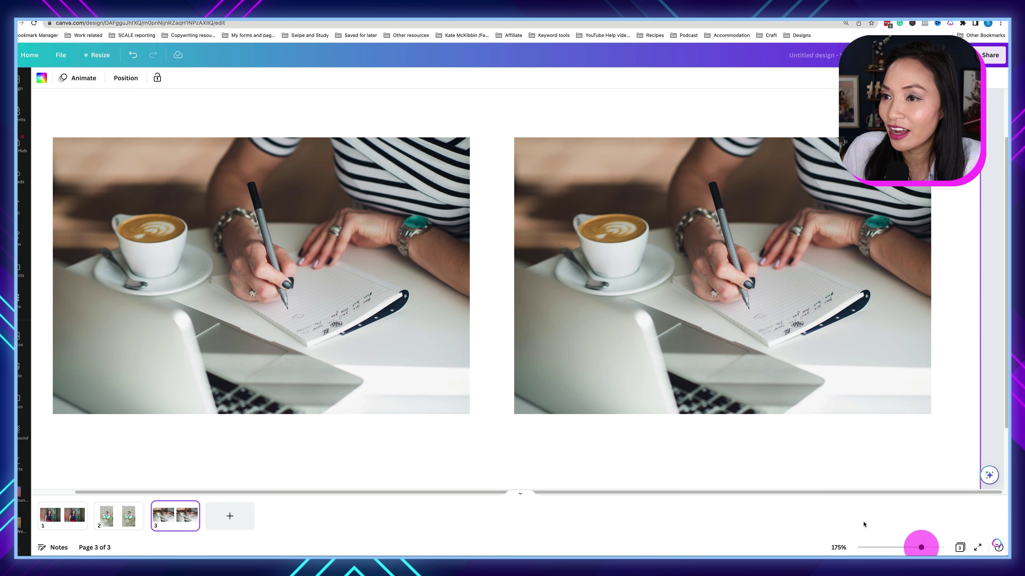
click(688, 170)
click(277, 270)
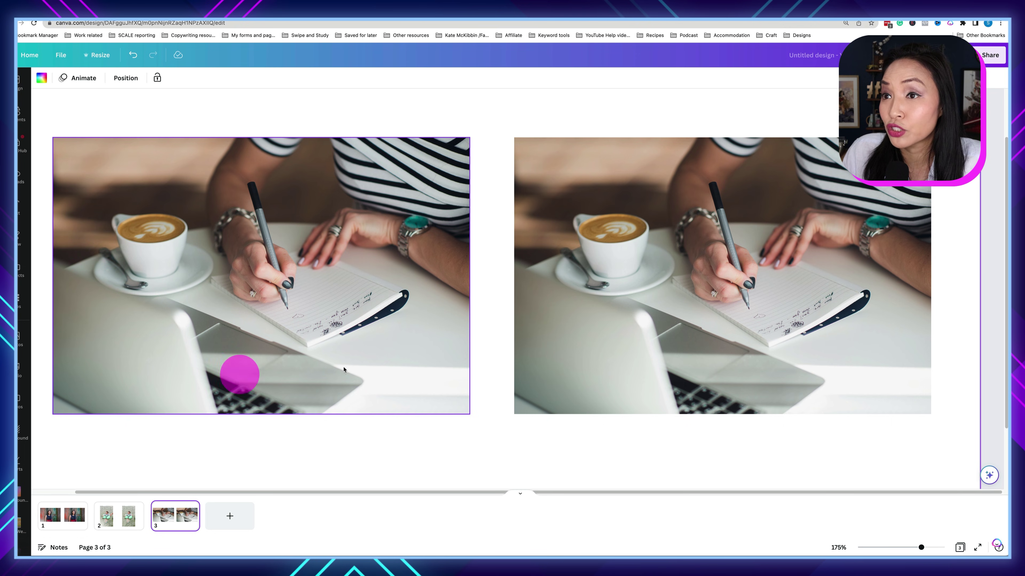
click(605, 323)
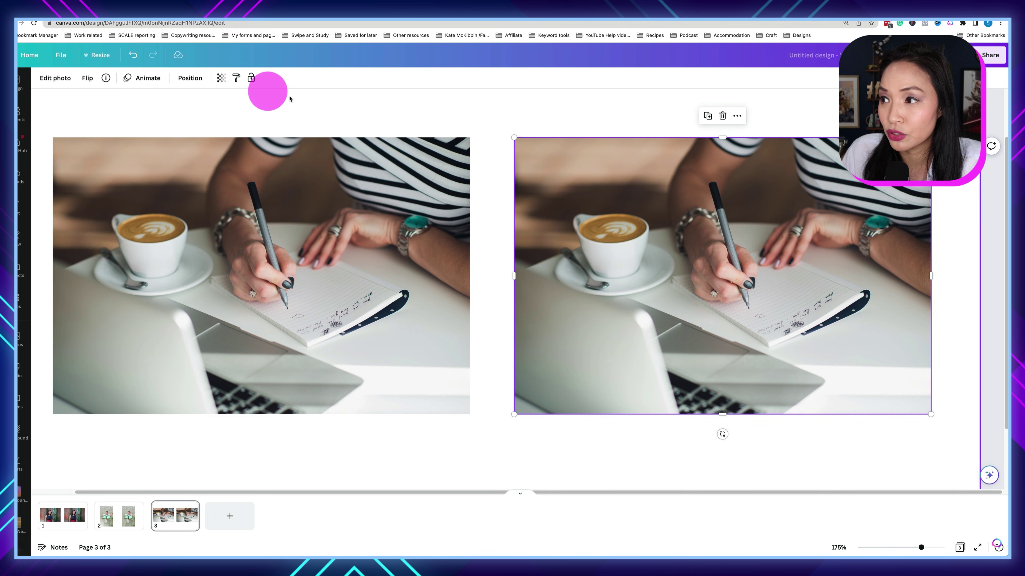
click(55, 78)
click(108, 145)
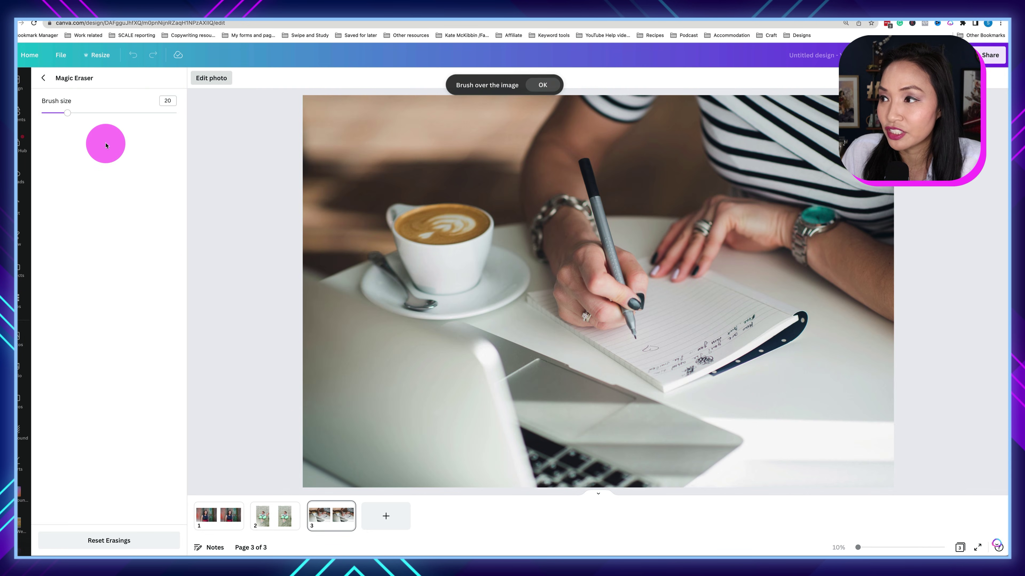
- Erase the spoon from the coffee saucer and compare the edited photo with the original beside it
drag(372, 253, 379, 260)
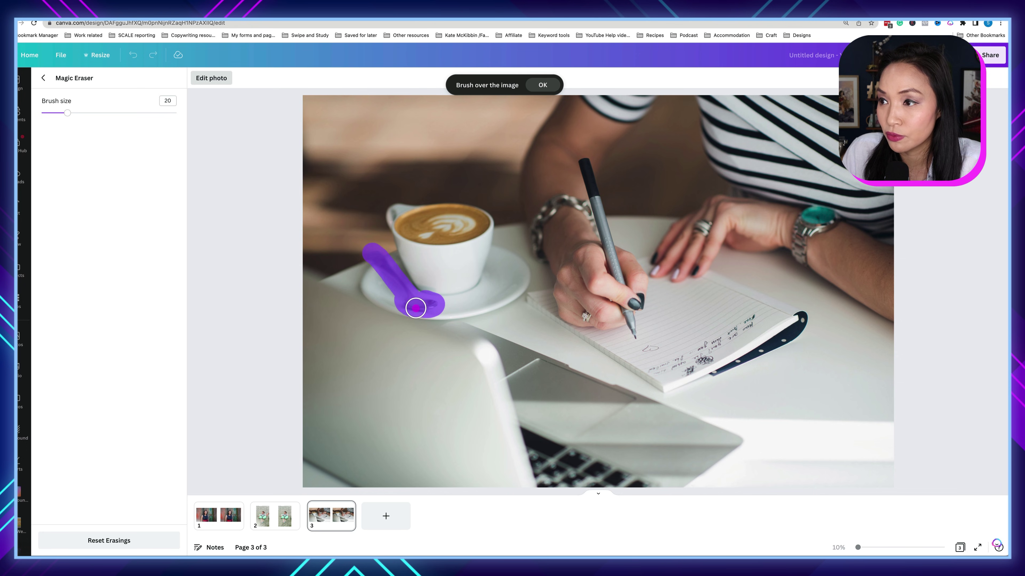
drag(421, 305, 421, 306)
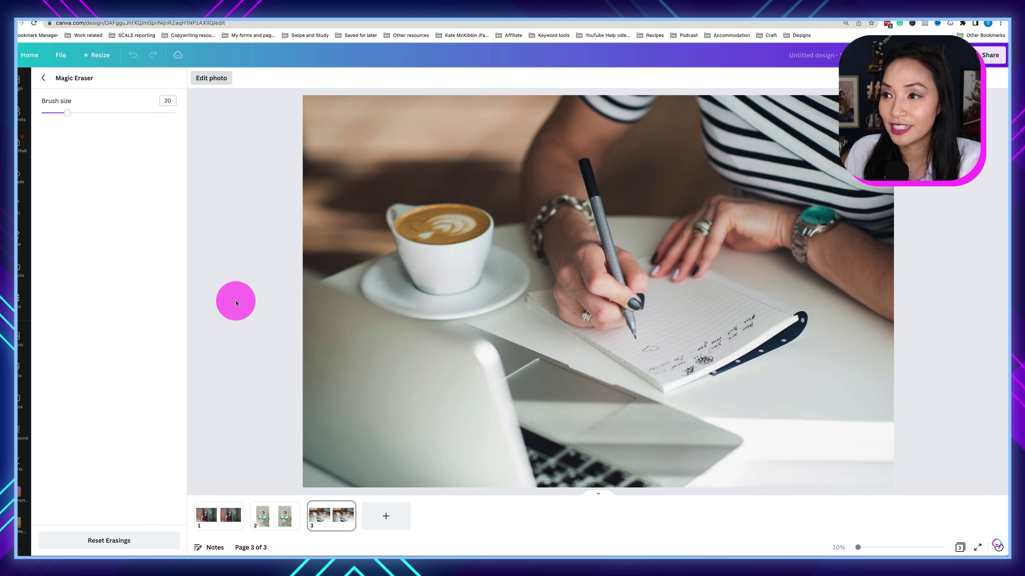
click(43, 78)
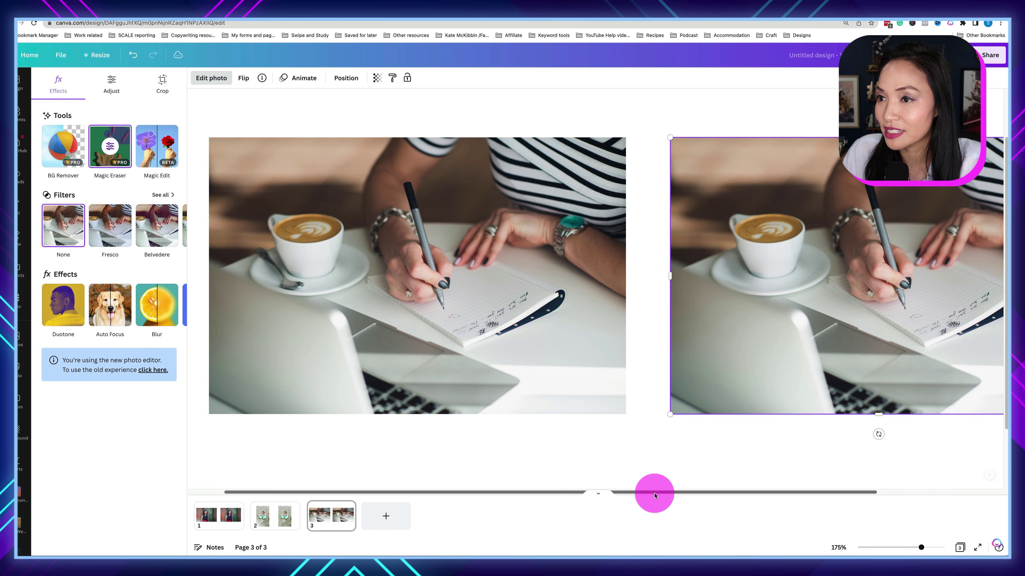
drag(654, 496, 677, 496)
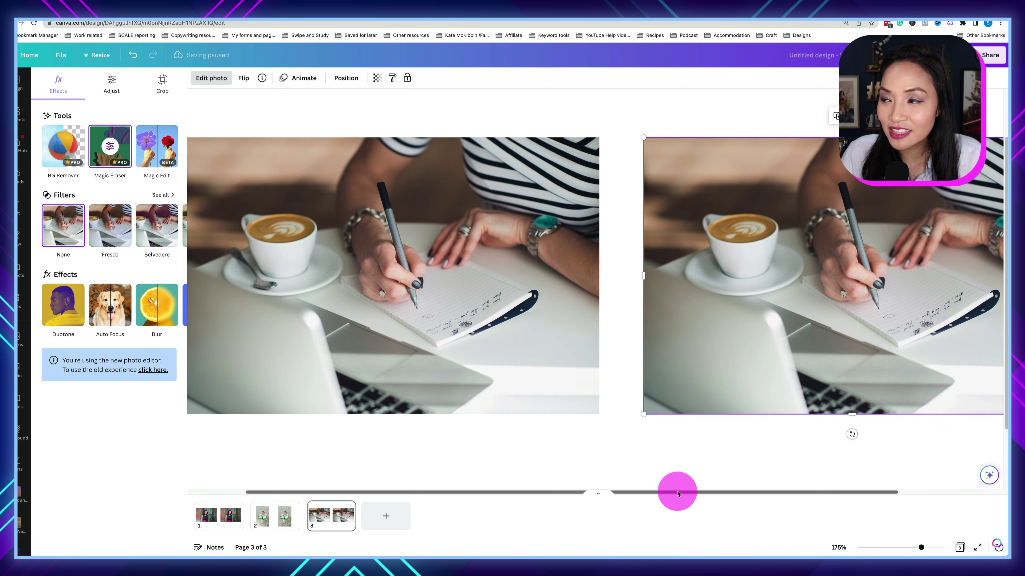